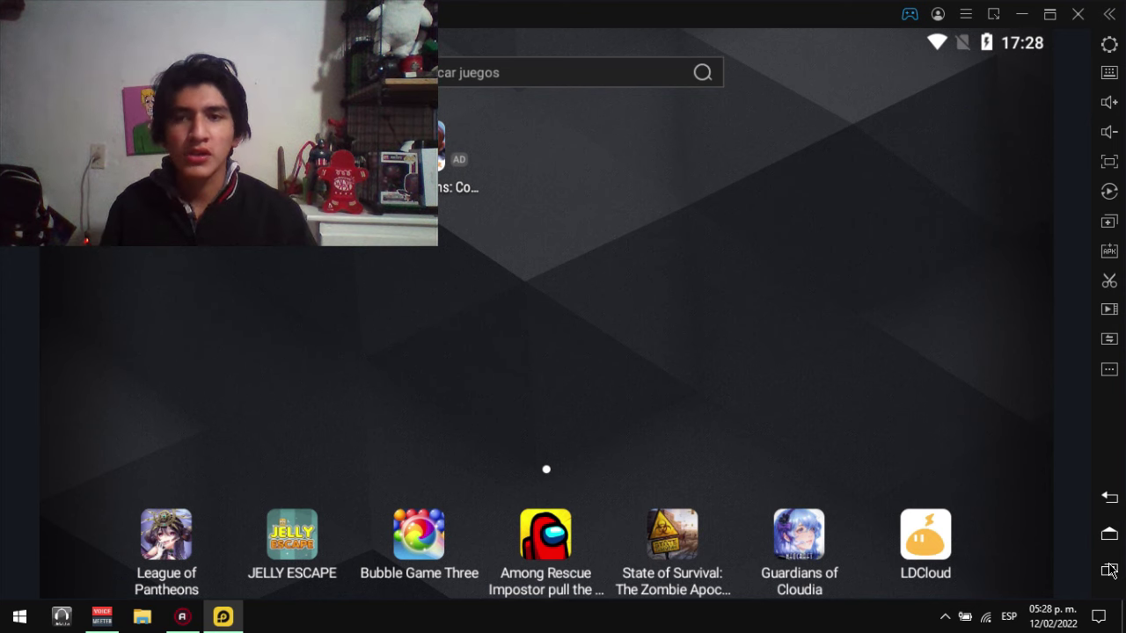
left_click(1108, 569)
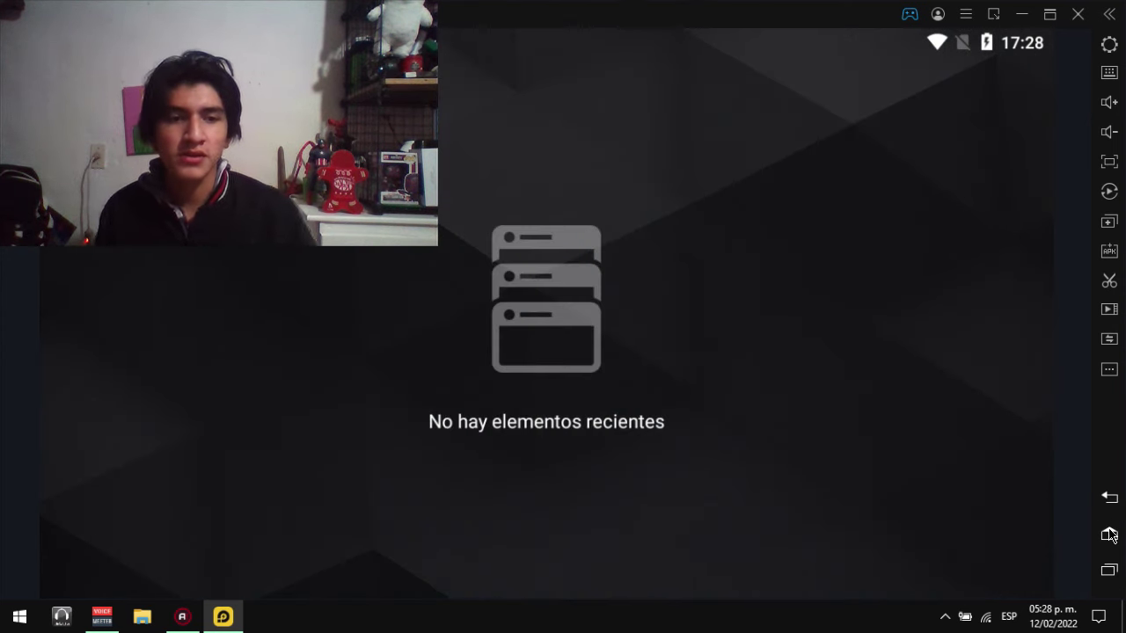
left_click(1109, 533)
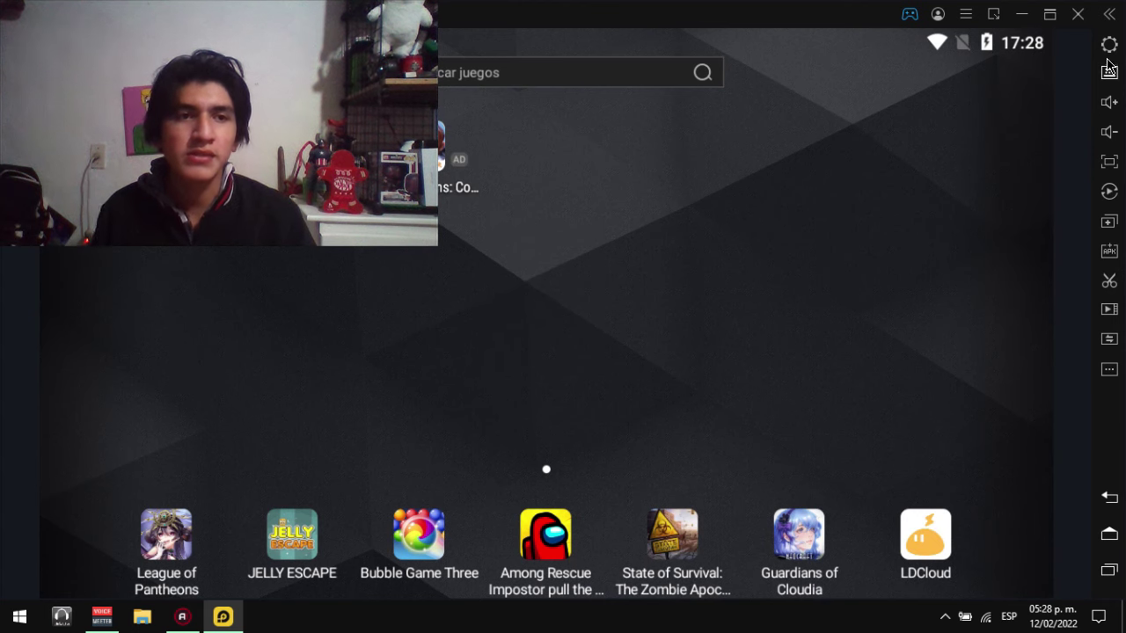
- Open the emulator's settings and set the tablet resolution to 960x540 (dpi 160)
left_click(1107, 51)
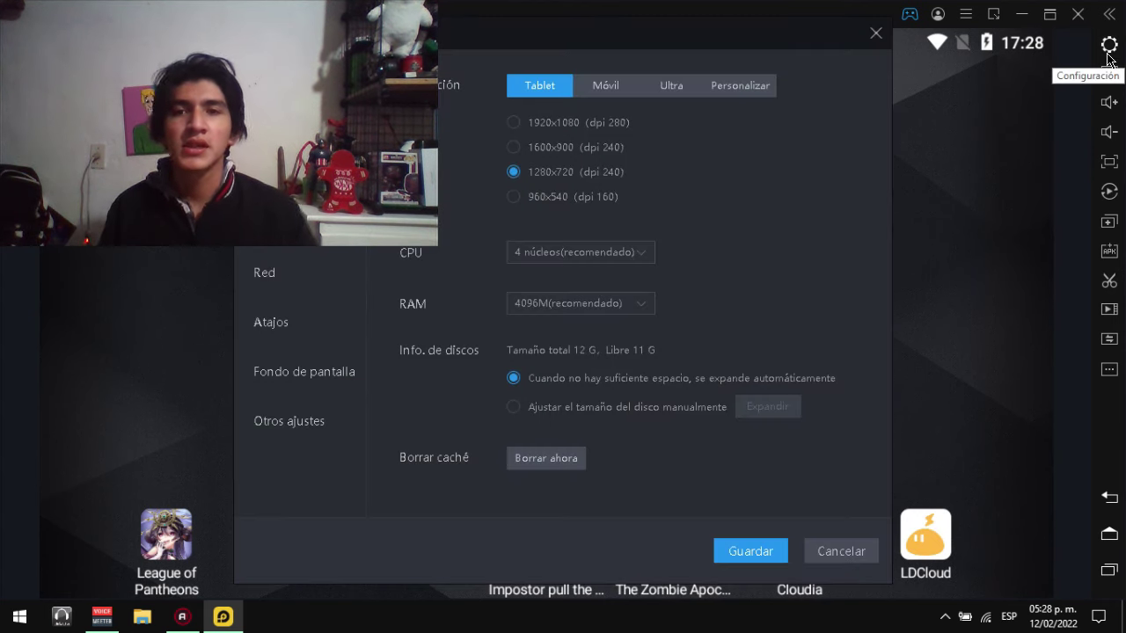
mouse_move(440, 29)
left_mouse_down()
mouse_move(489, 39)
mouse_move(451, 32)
left_mouse_up()
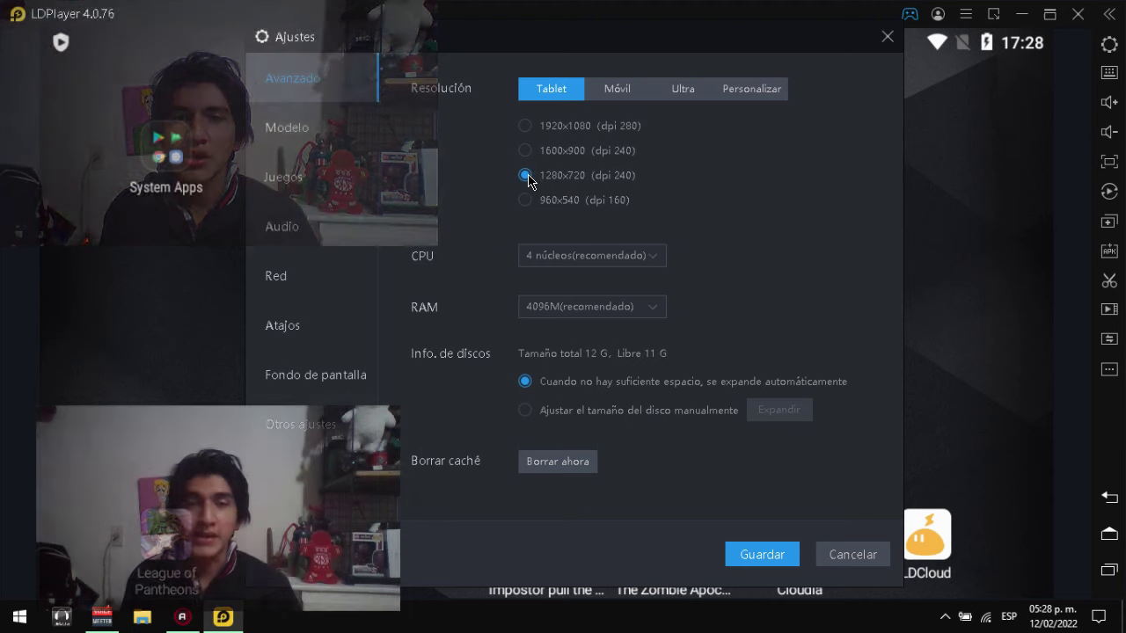
left_click(530, 204)
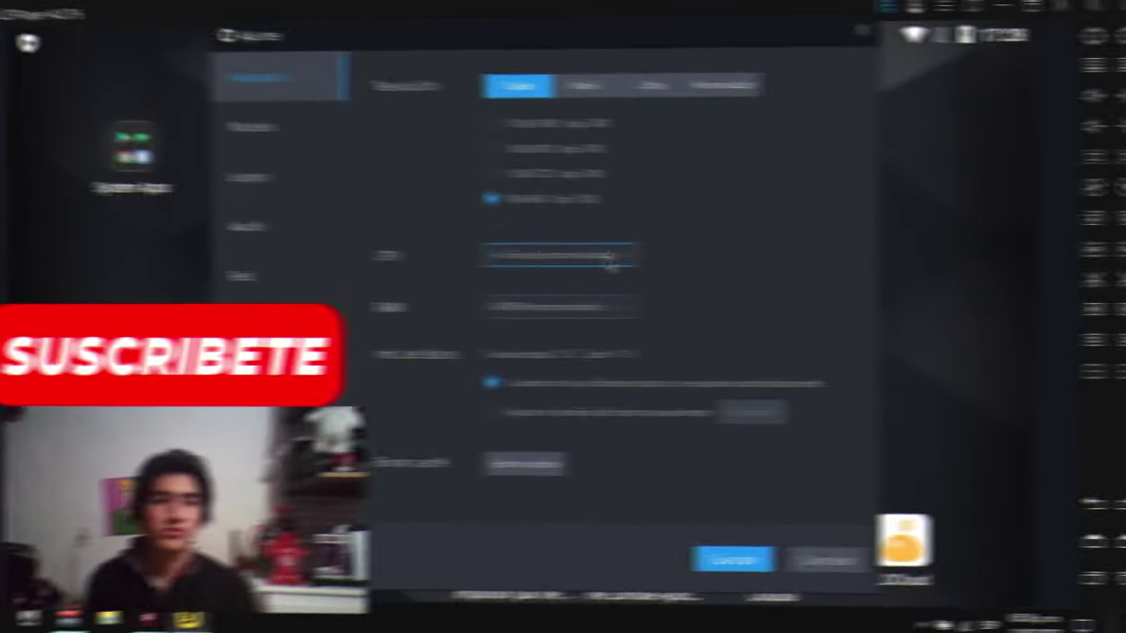
- Set the emulator's CPU allocation to 2 cores
left_click(635, 259)
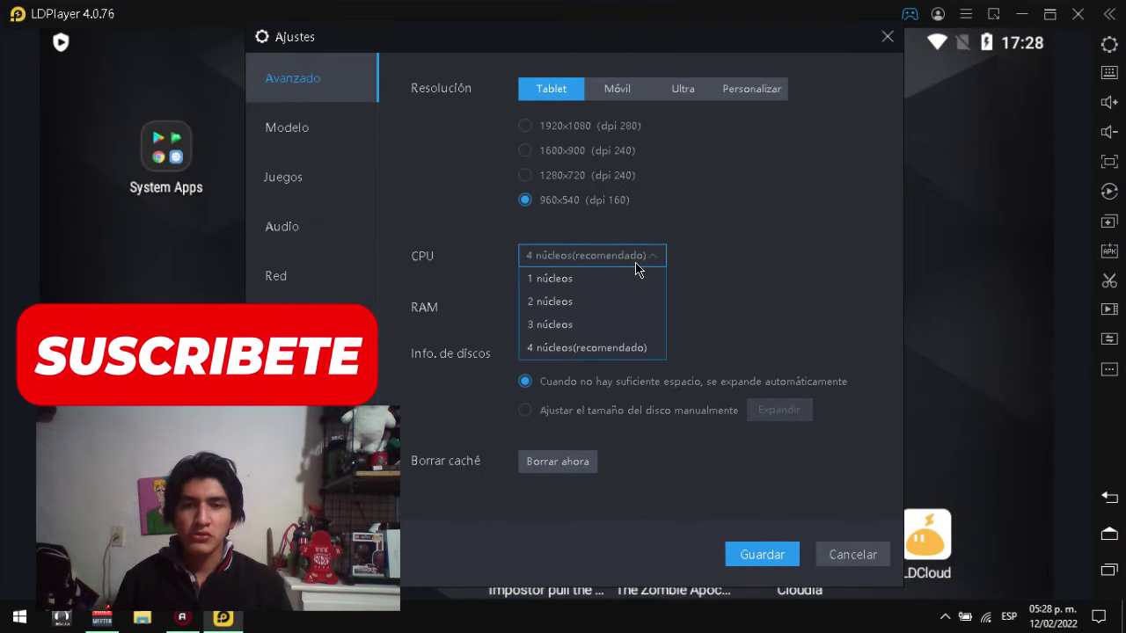
left_click(576, 302)
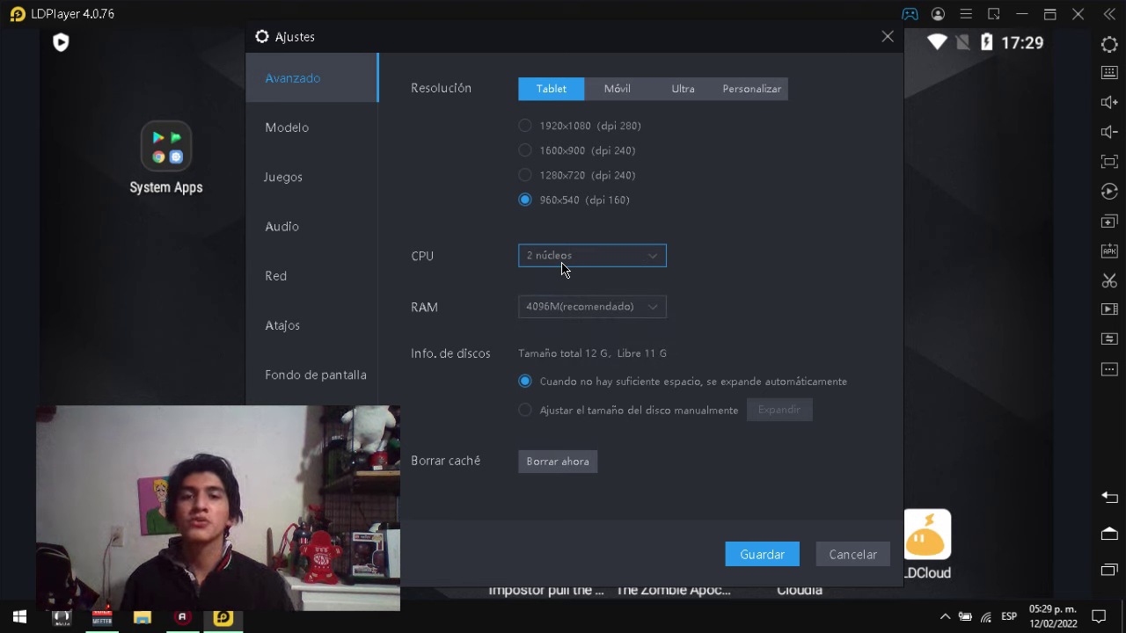
left_click(561, 268)
left_click(552, 327)
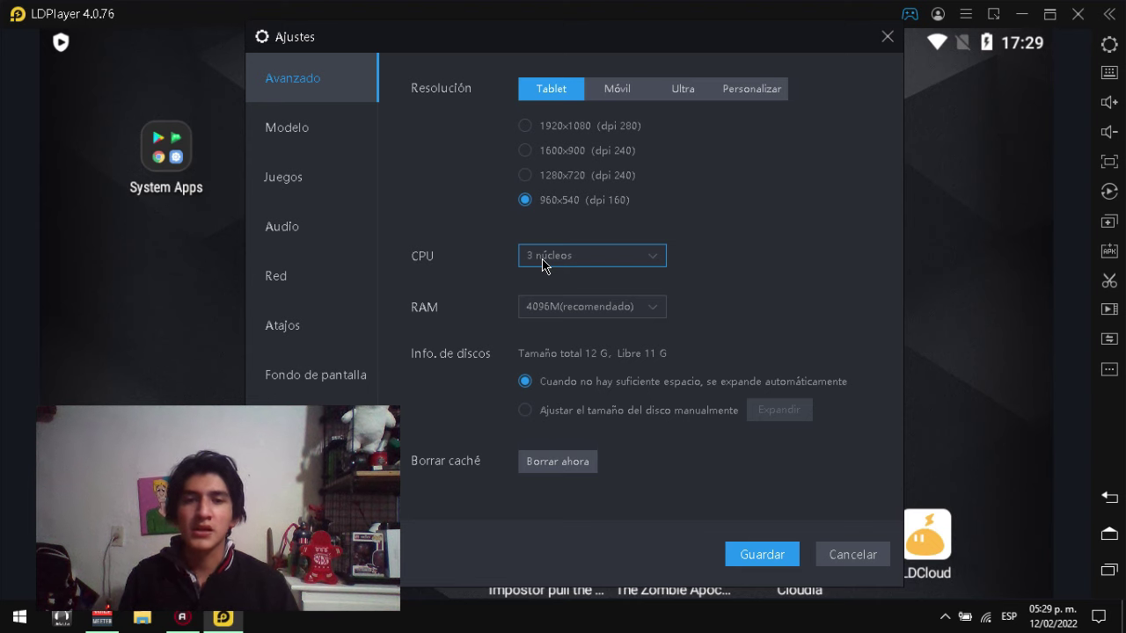
left_click(544, 260)
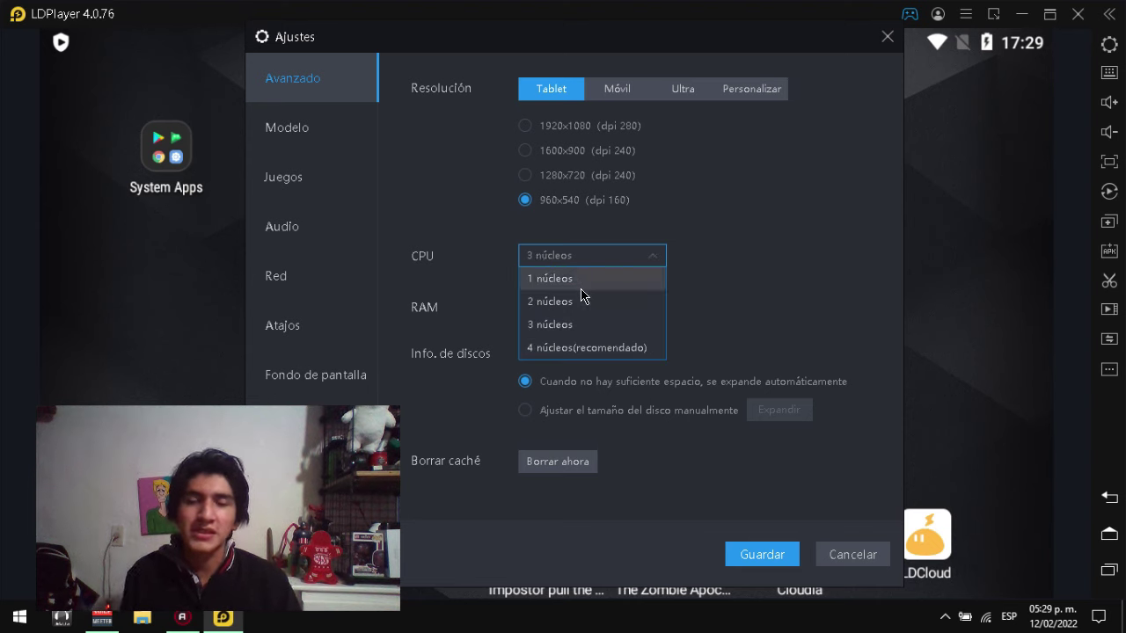
left_click(580, 299)
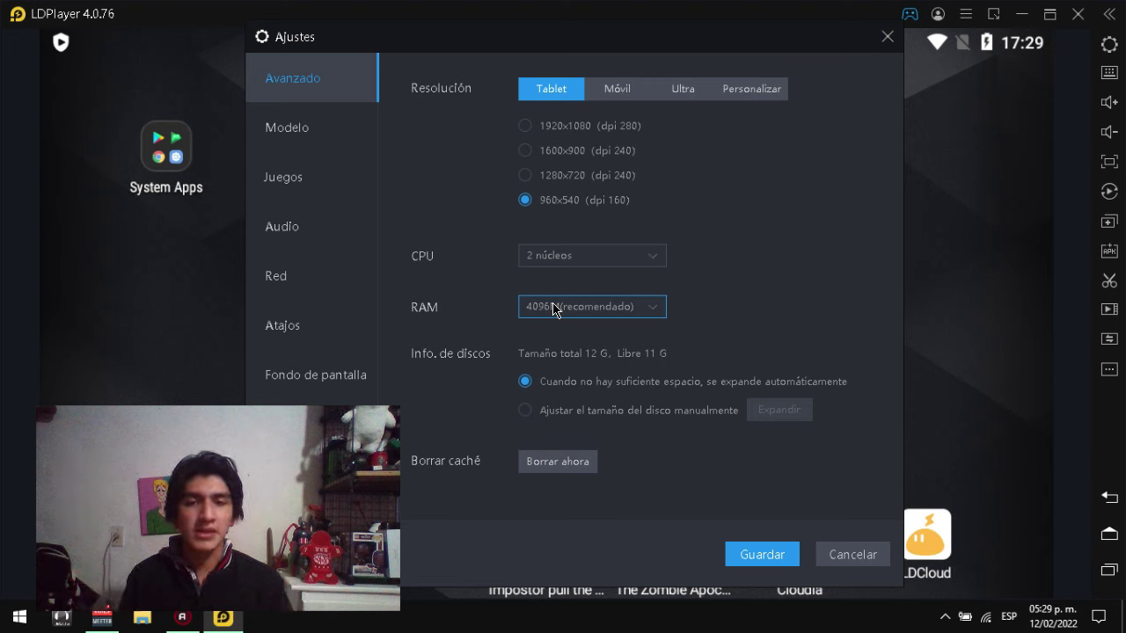
- Set the emulator's RAM allocation to 4096M, the recommended amount
left_click(554, 307)
scroll(571, 396, "down", 3)
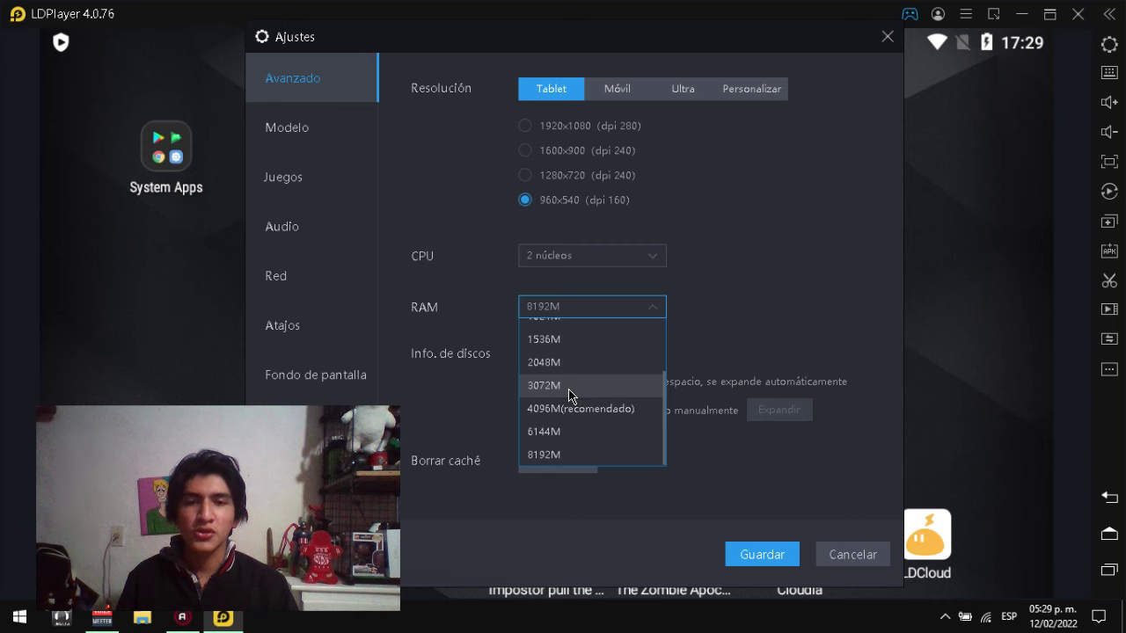
left_click(591, 410)
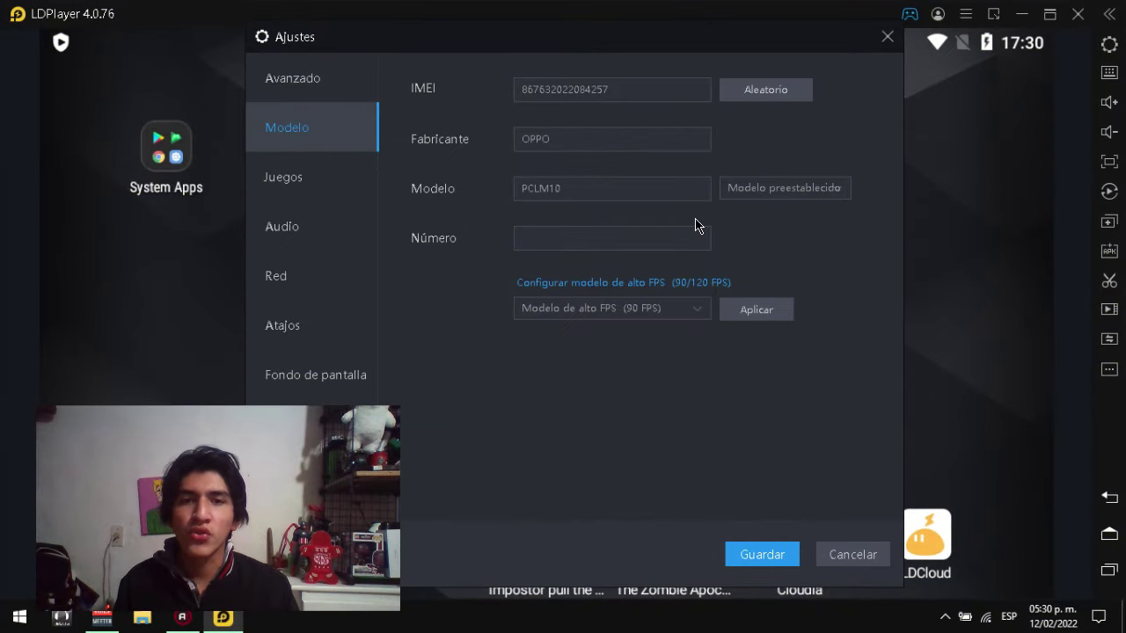
- Look through the preset phone models in the device model settings and generate a random IMEI
left_click(671, 190)
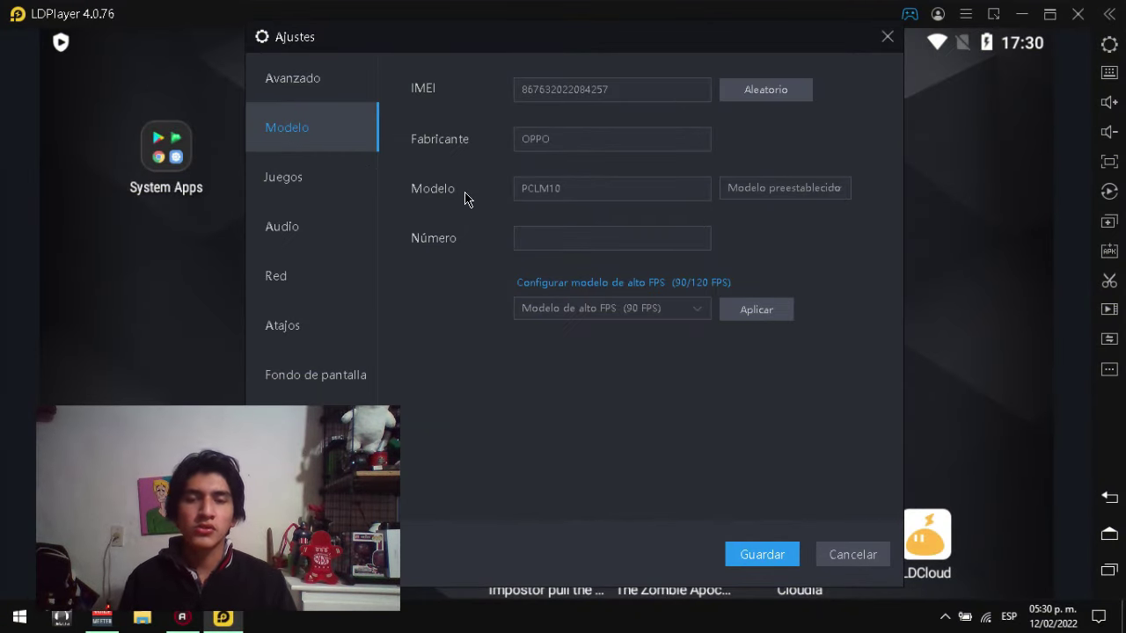
left_click(762, 193)
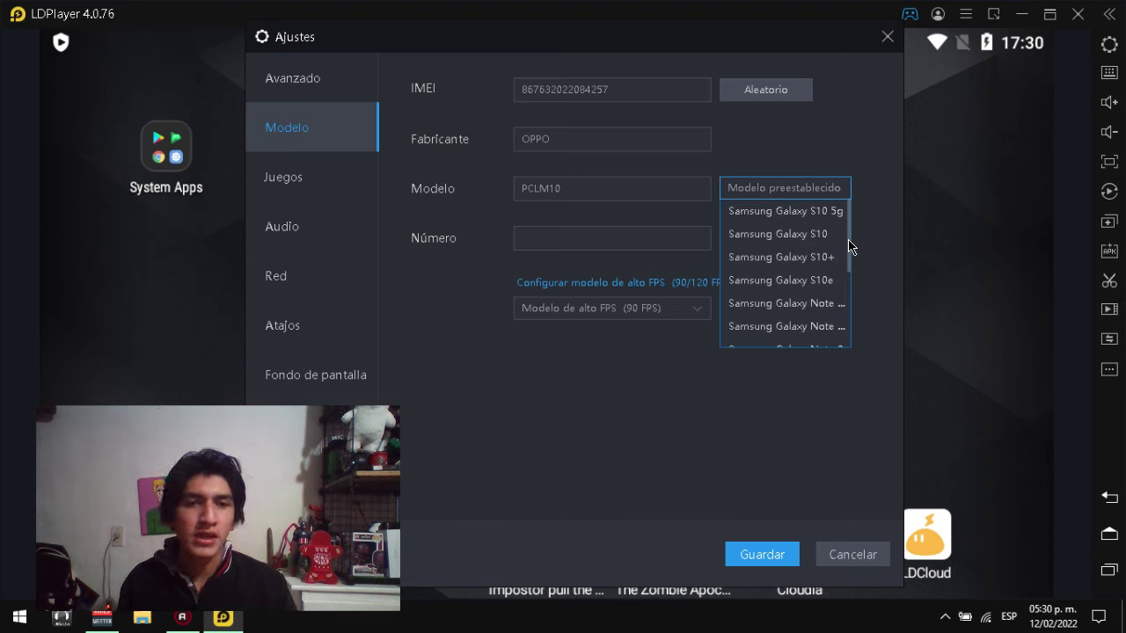
scroll(786, 259, "down", 5)
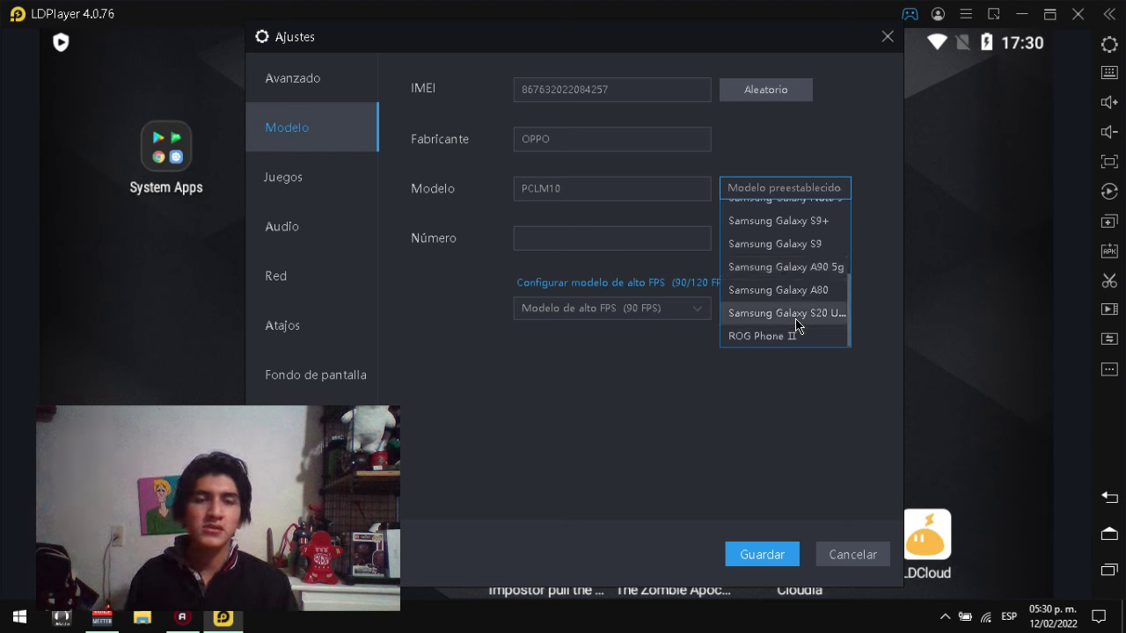
scroll(792, 324, "up", 5)
scroll(771, 296, "down", 5)
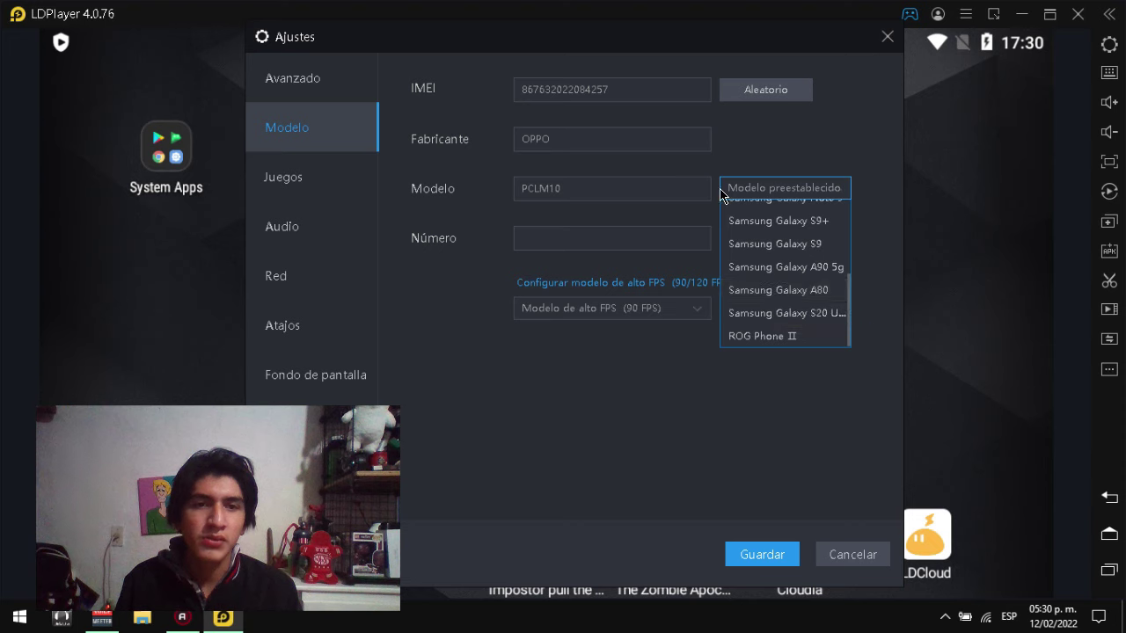
left_click(761, 169)
left_click(773, 98)
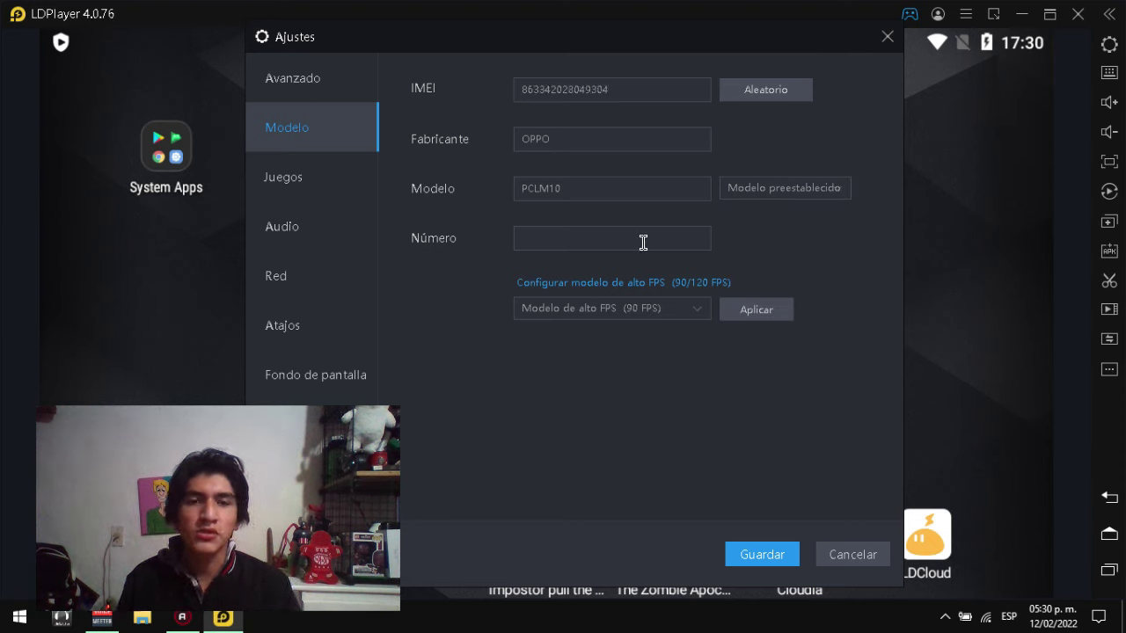
left_click(688, 312)
left_click(688, 315)
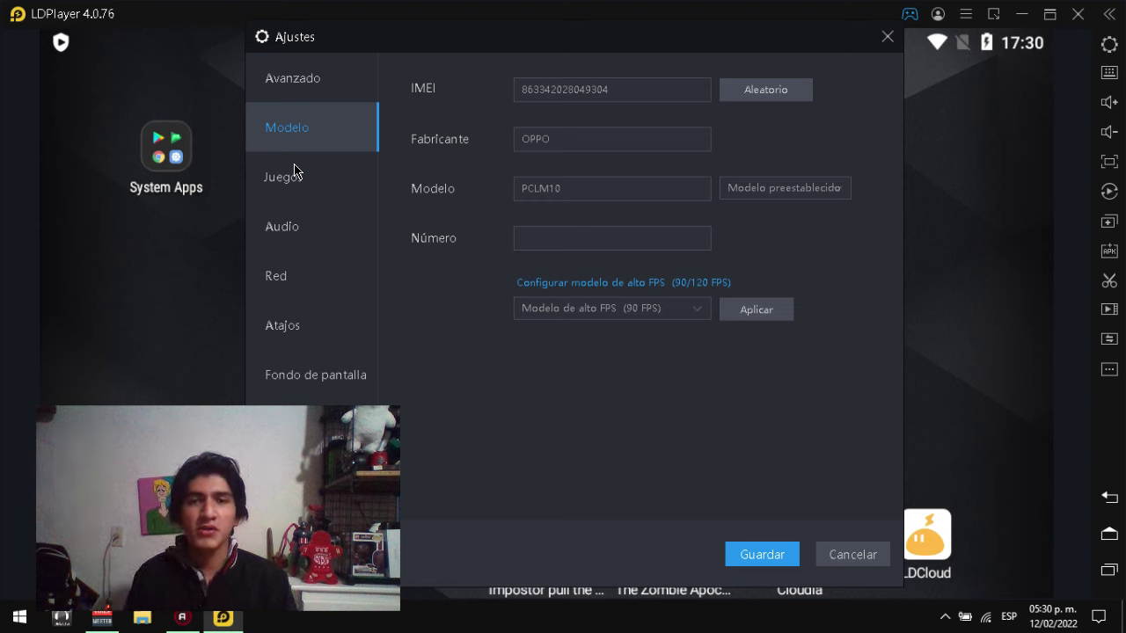
- Choose the Samsung Galaxy S10 preset as the emulated device model
left_click(802, 188)
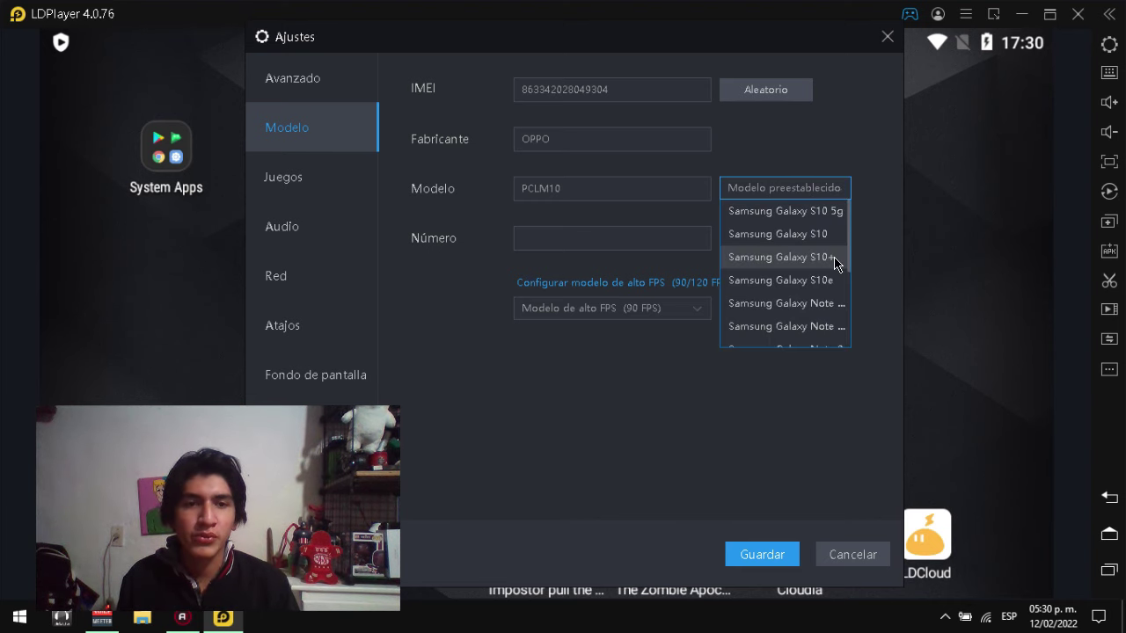
left_click(804, 236)
left_click(767, 310)
left_click(746, 187)
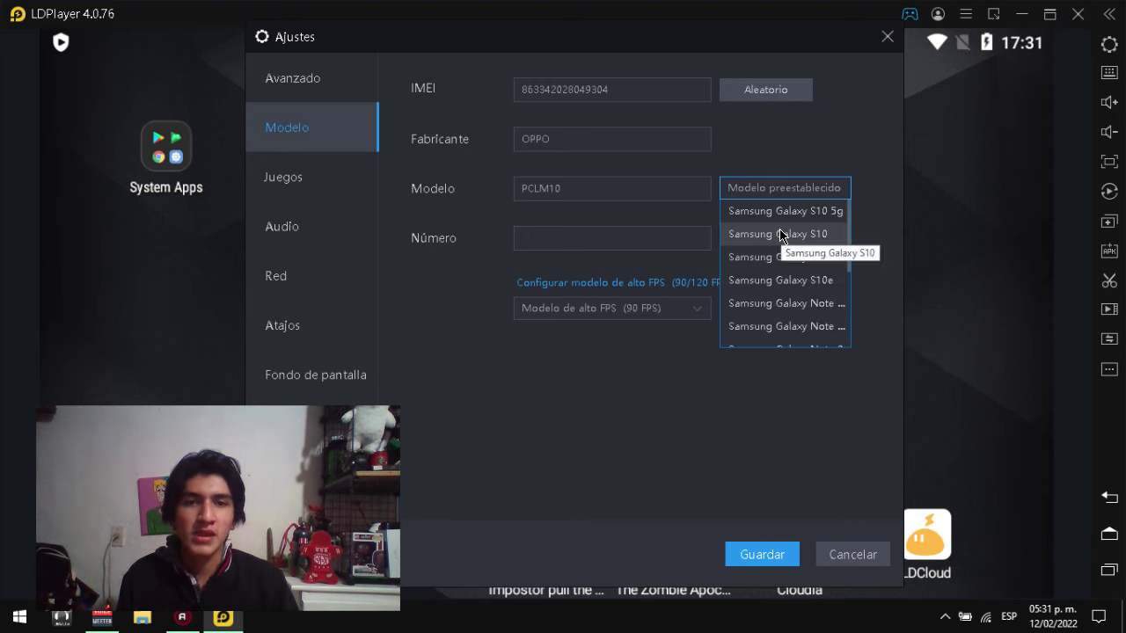
left_click(530, 236)
left_click(800, 191)
left_click(804, 233)
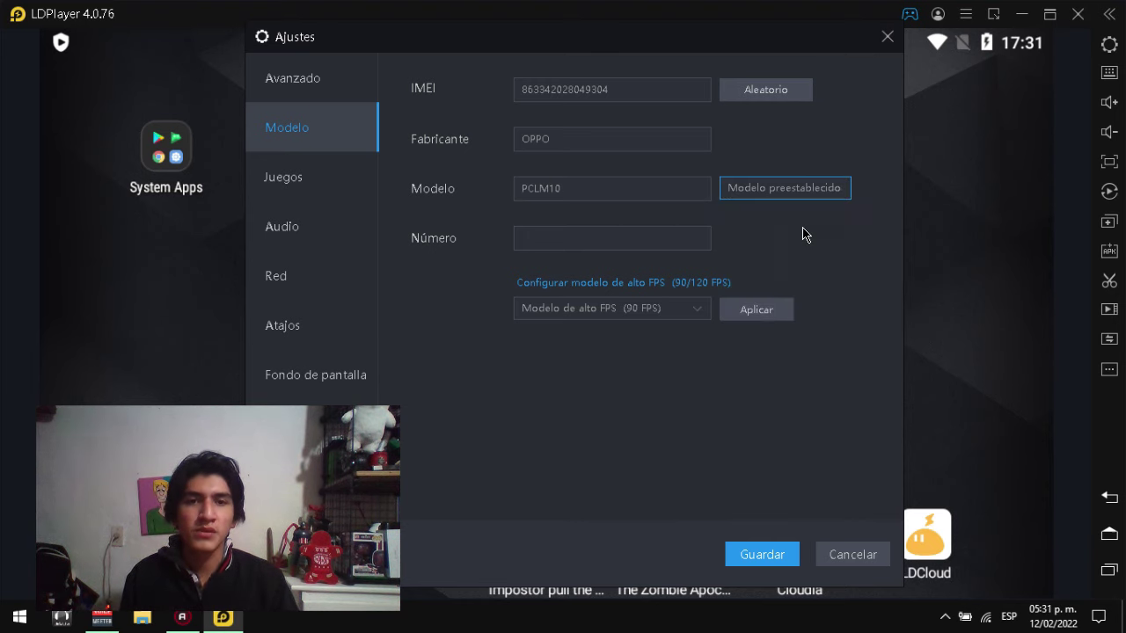
left_click(765, 194)
left_click(809, 236)
left_click(768, 186)
left_click(791, 257)
left_click(754, 187)
left_click(784, 231)
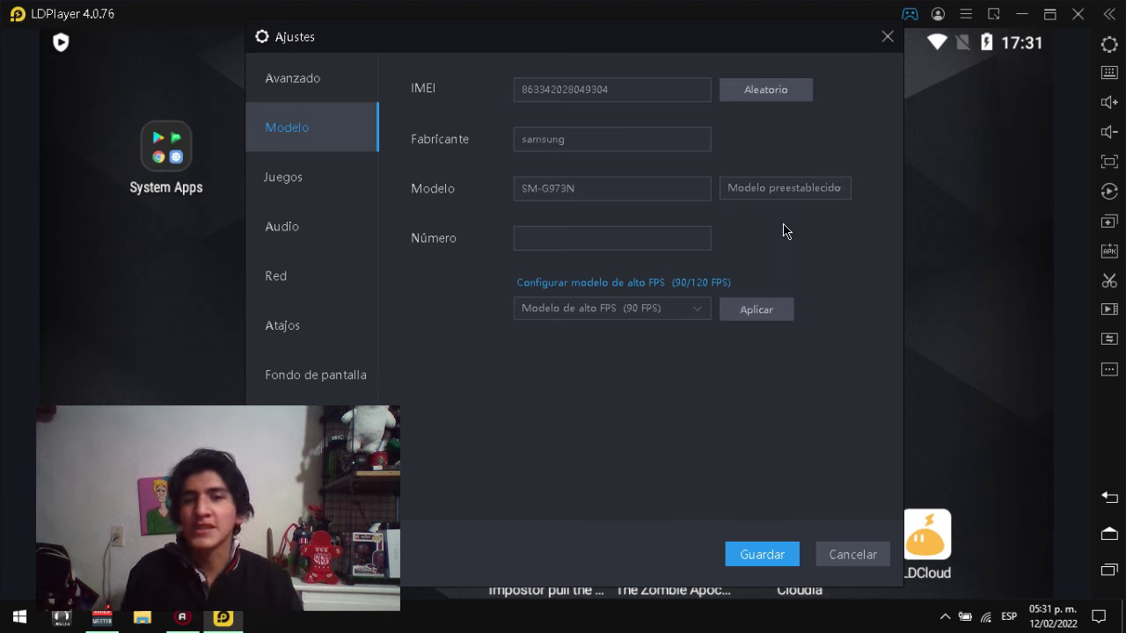
- In the game settings, set the frame rate to 60 FPS (default) and review the remaining game options
left_click(299, 186)
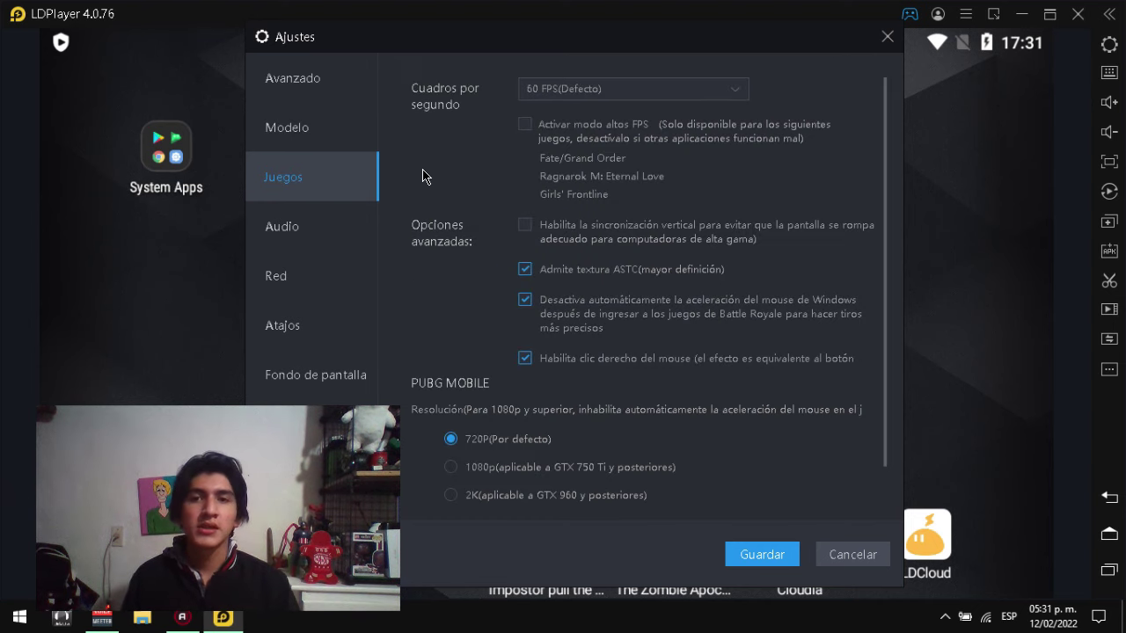
left_click(616, 91)
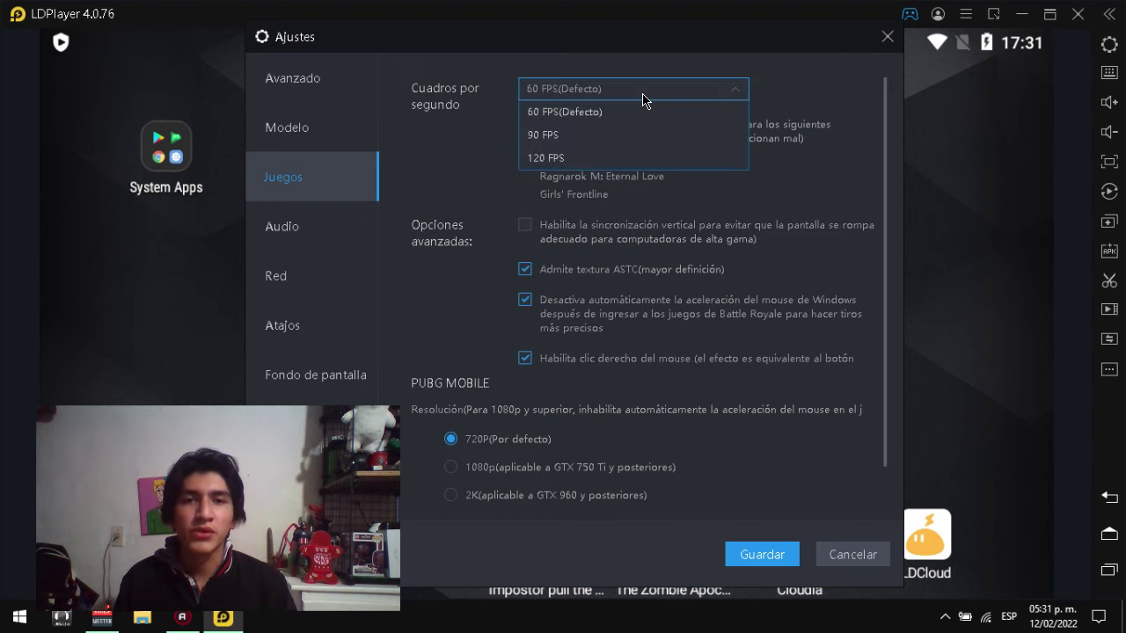
left_click(581, 116)
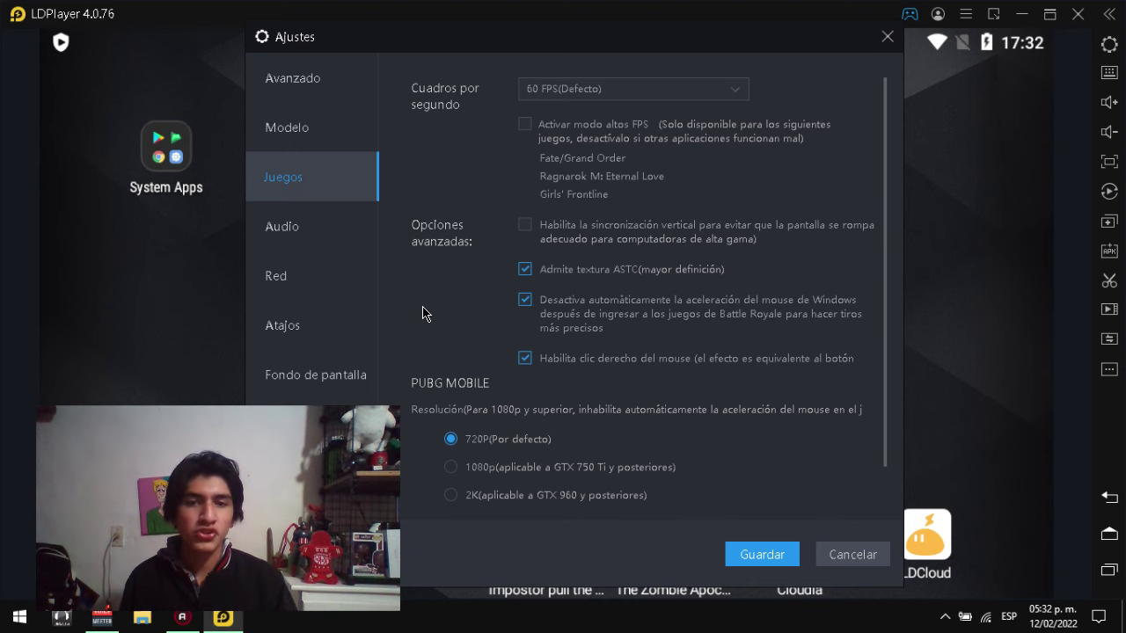
scroll(422, 314, "down", 1)
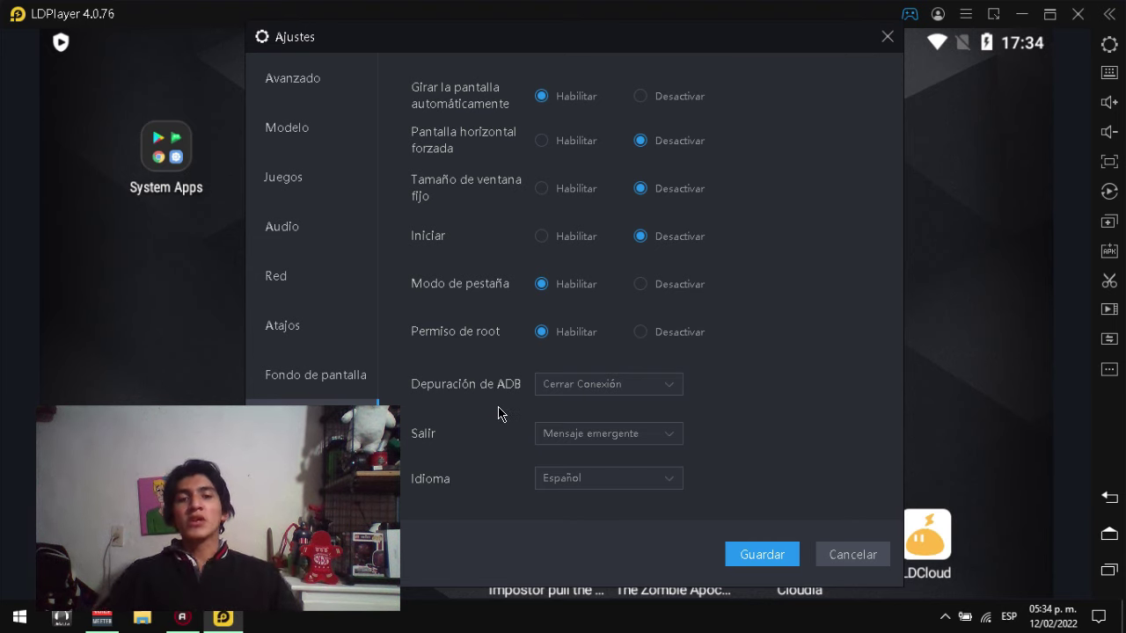
- Save the settings, restart the emulator immediately to apply them, and maximize its window
left_click(739, 552)
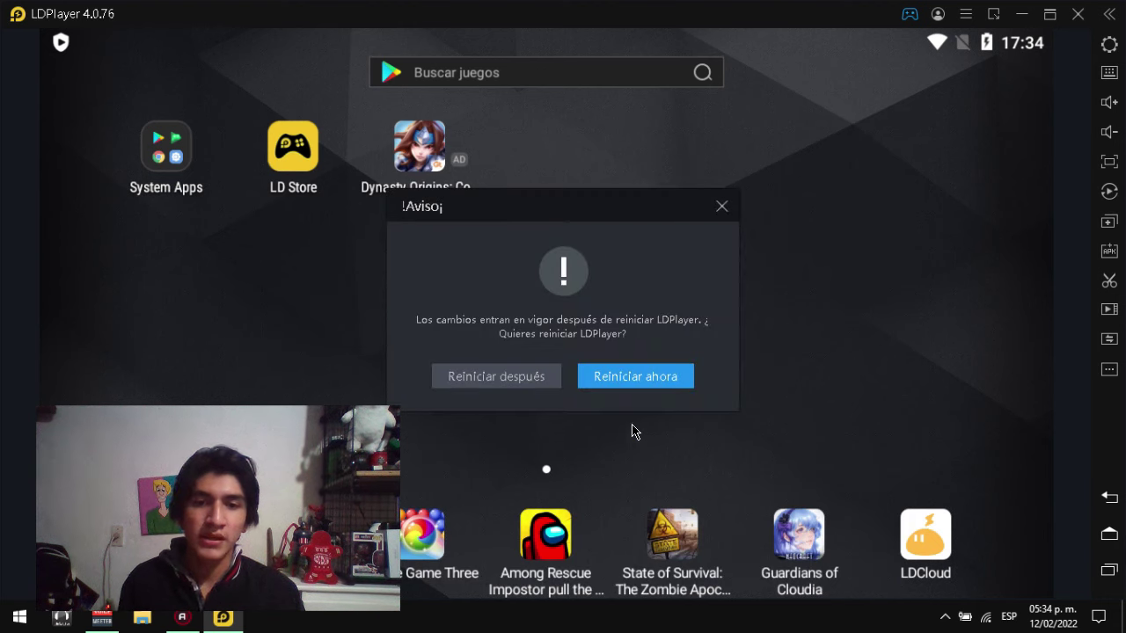
left_click(613, 377)
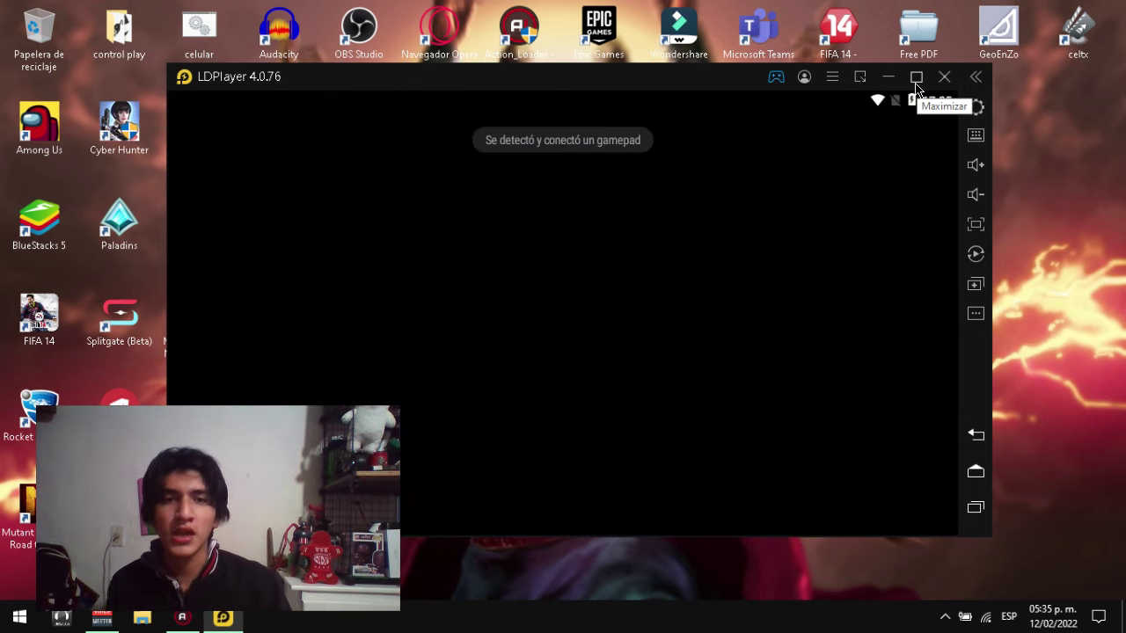
left_click(916, 83)
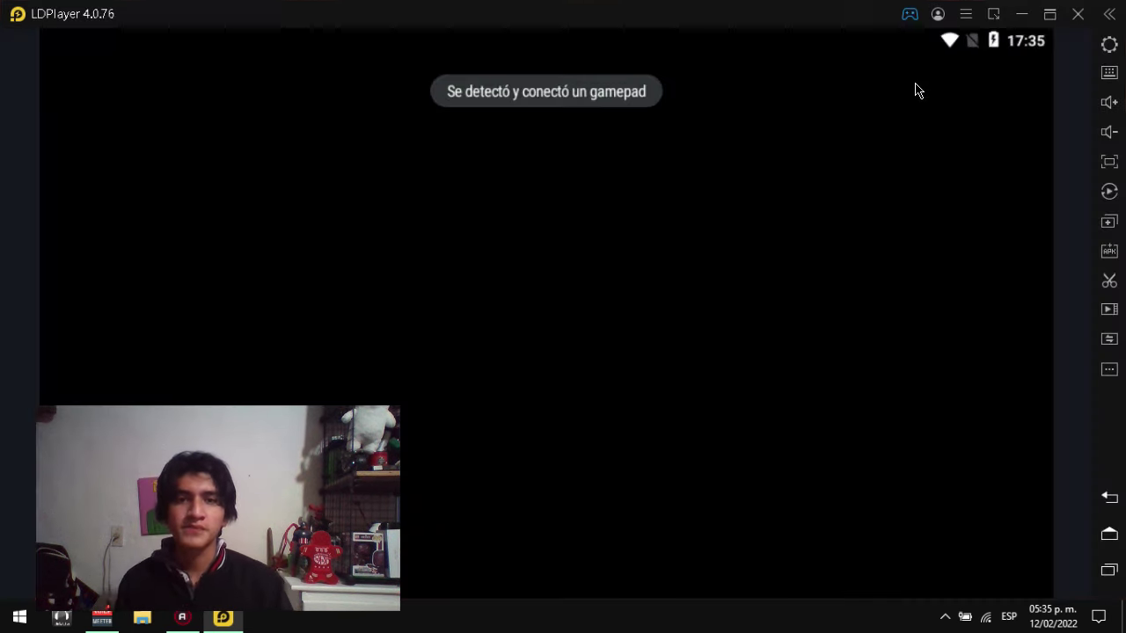